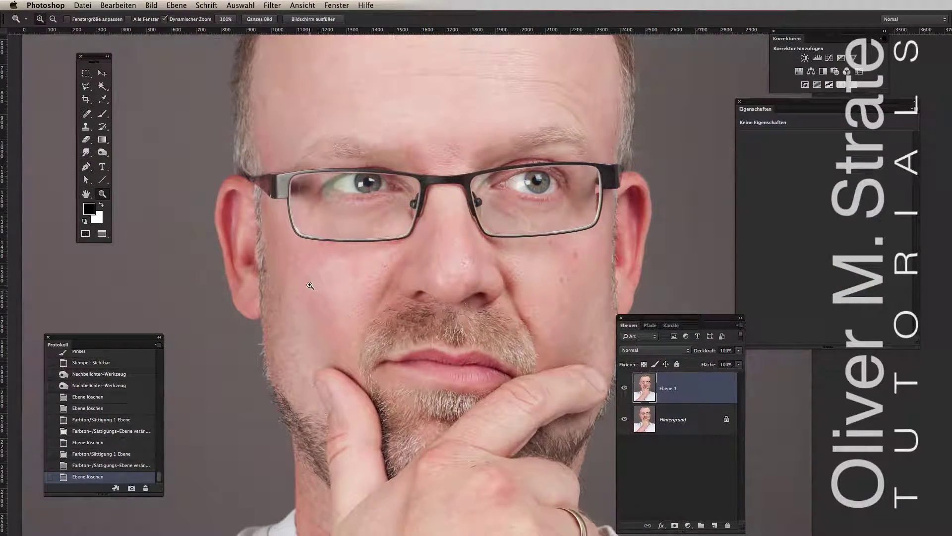
Step: Zoom and pan around the portrait to inspect the eyes, nose and cheek skin texture
left_click_drag(310, 285, 345, 287)
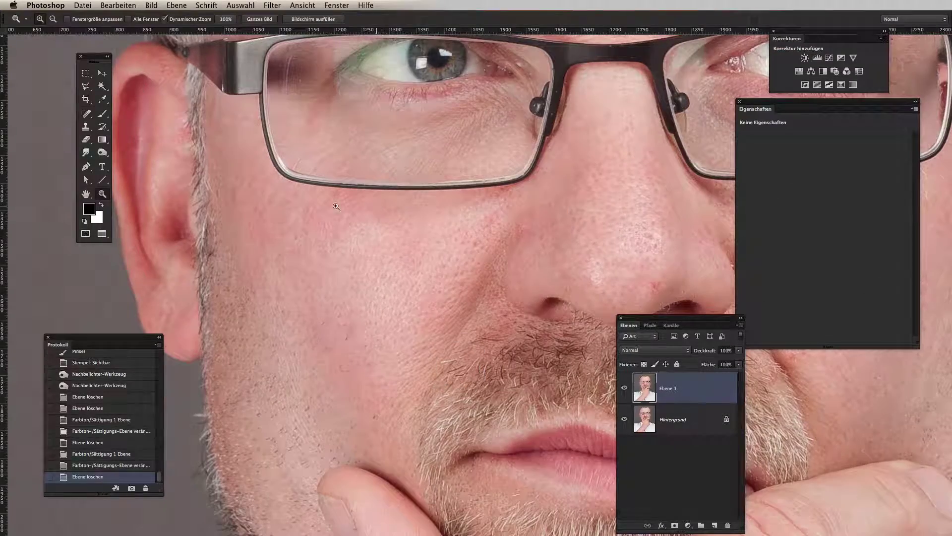
left_click_drag(533, 271, 164, 255)
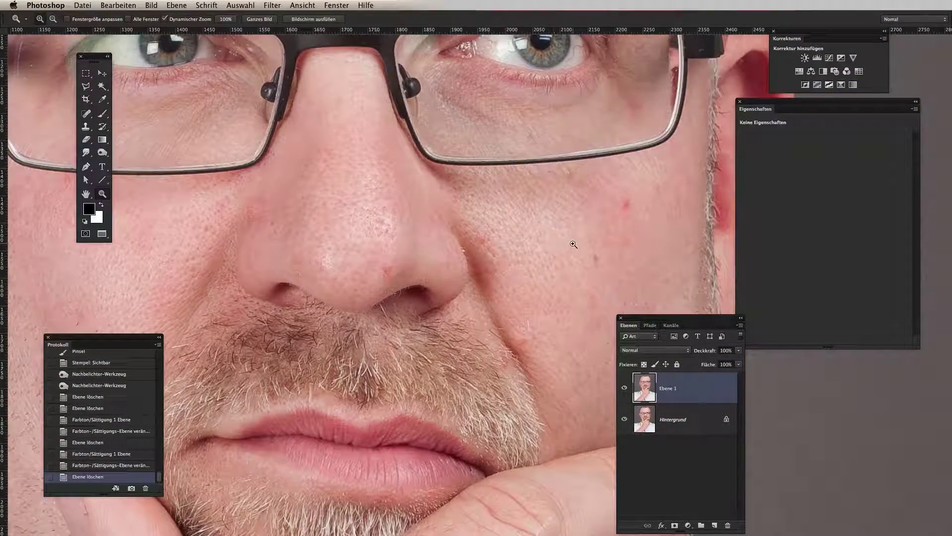
left_click_drag(583, 278, 554, 245)
mouse_move(587, 190)
left_mouse_down()
mouse_move(266, 206)
mouse_move(521, 204)
left_mouse_up()
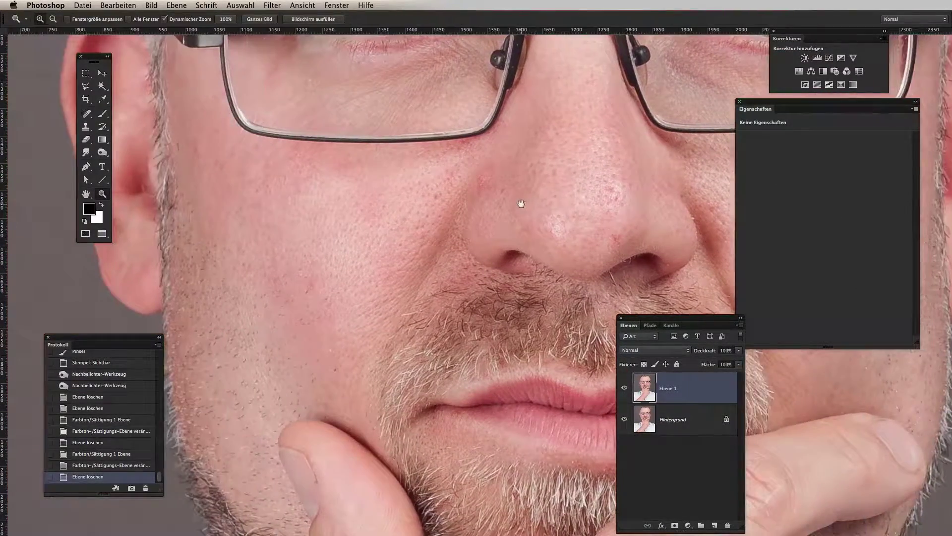
left_click(371, 206, "alt")
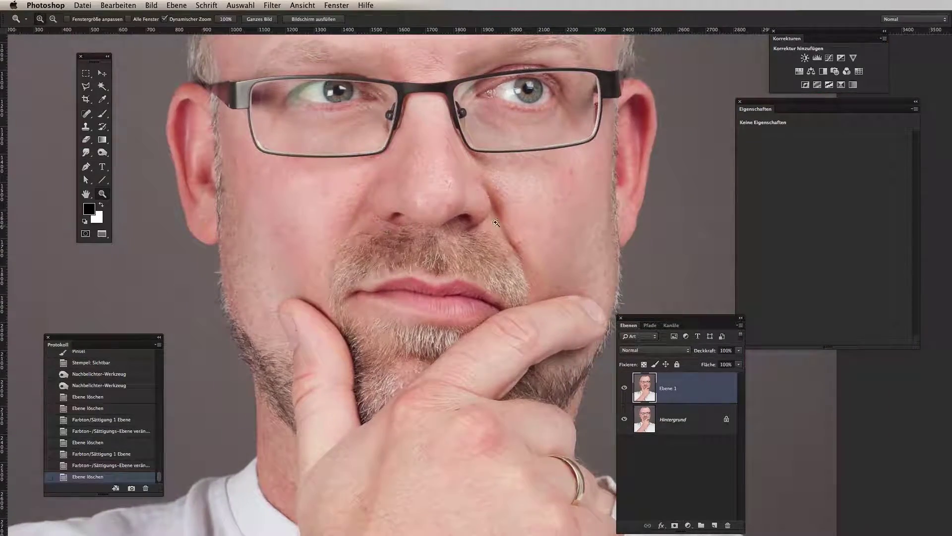
left_click_drag(270, 193, 405, 159)
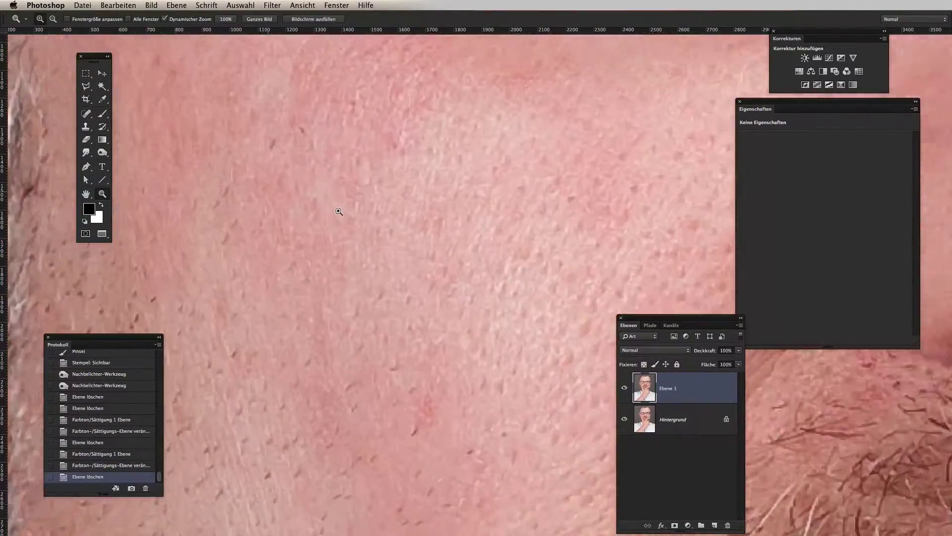
left_click(307, 242, "alt")
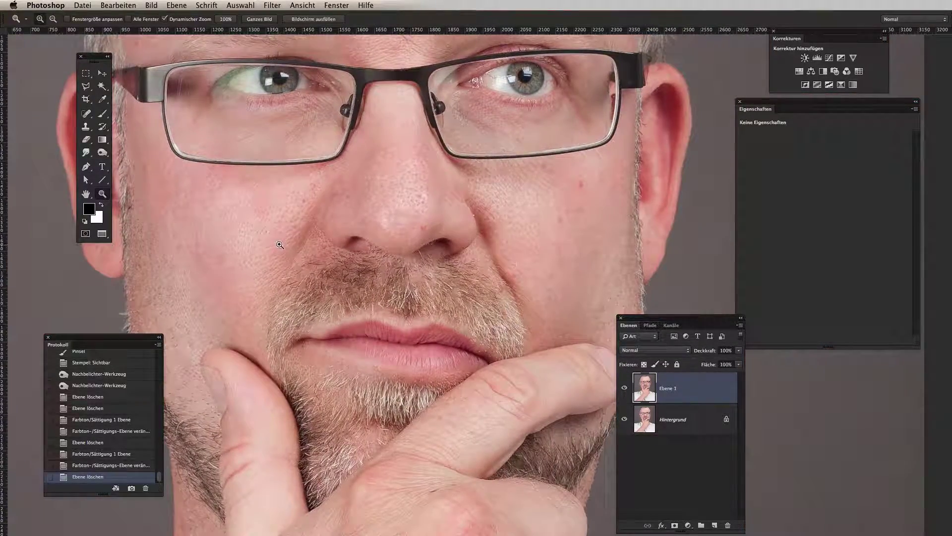
Step: Add a Hue/Saturation adjustment layer and try a slight overall hue shift of -3
left_click(799, 71)
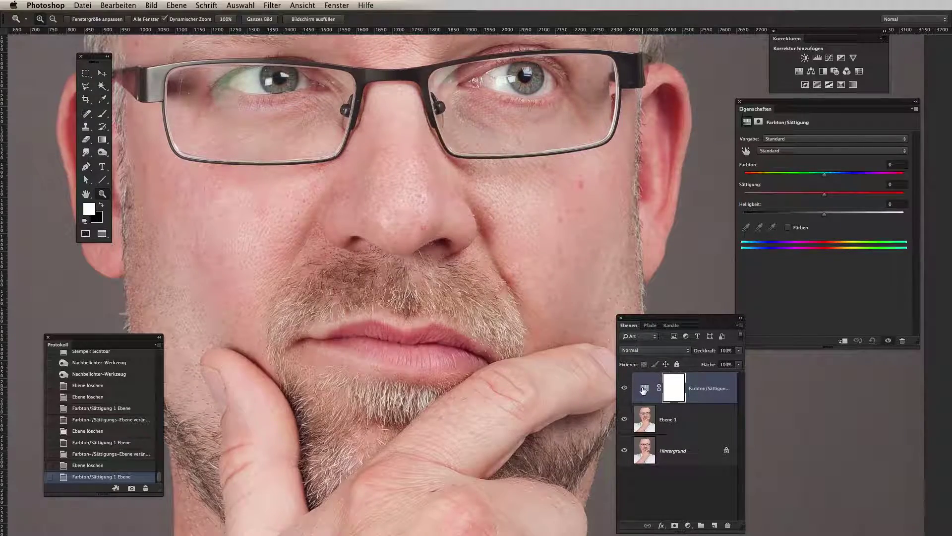
left_click(644, 390)
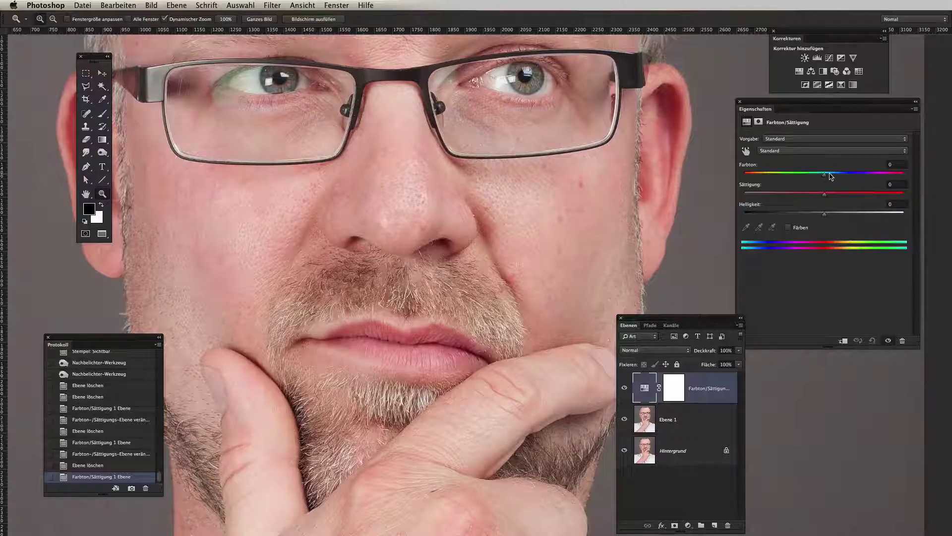
mouse_move(824, 174)
left_mouse_down()
mouse_move(792, 174)
mouse_move(876, 173)
mouse_move(793, 174)
mouse_move(823, 173)
left_mouse_up()
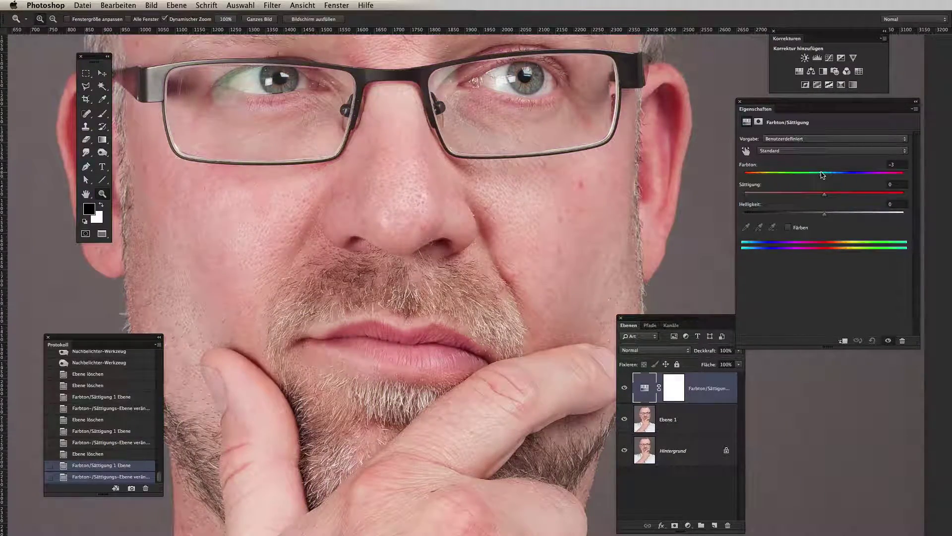
Step: Target Reds, shift their hue to -133, and set the range to 315°/345°–355°\18°
left_click(807, 150)
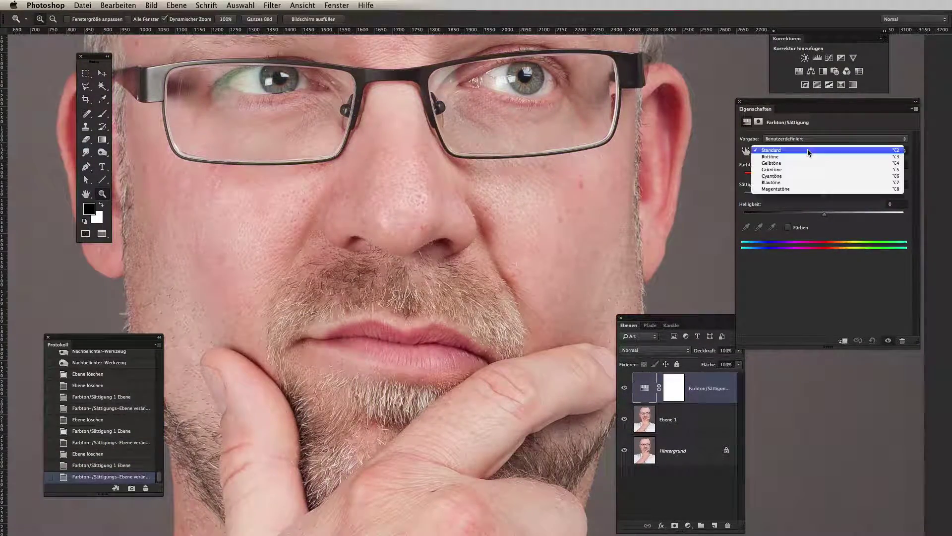
left_click(806, 158)
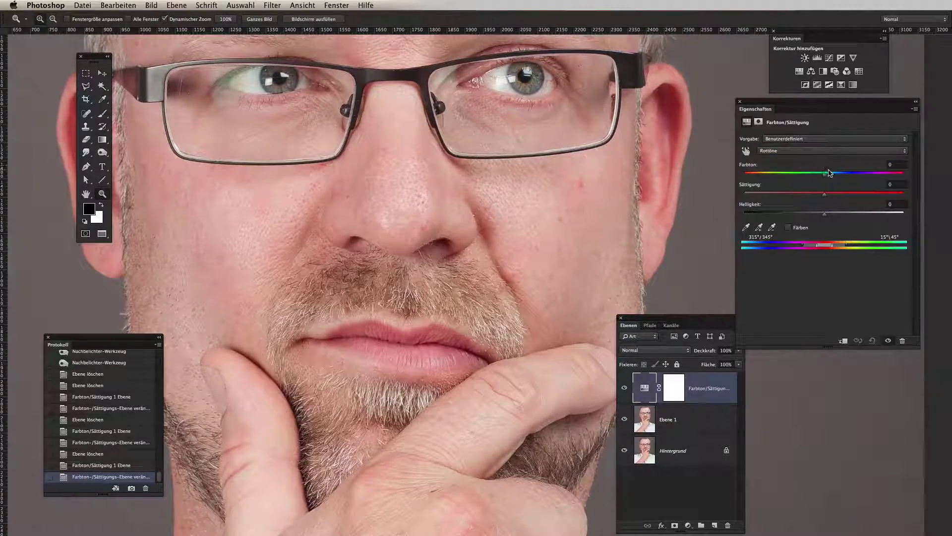
left_click_drag(825, 175, 759, 176)
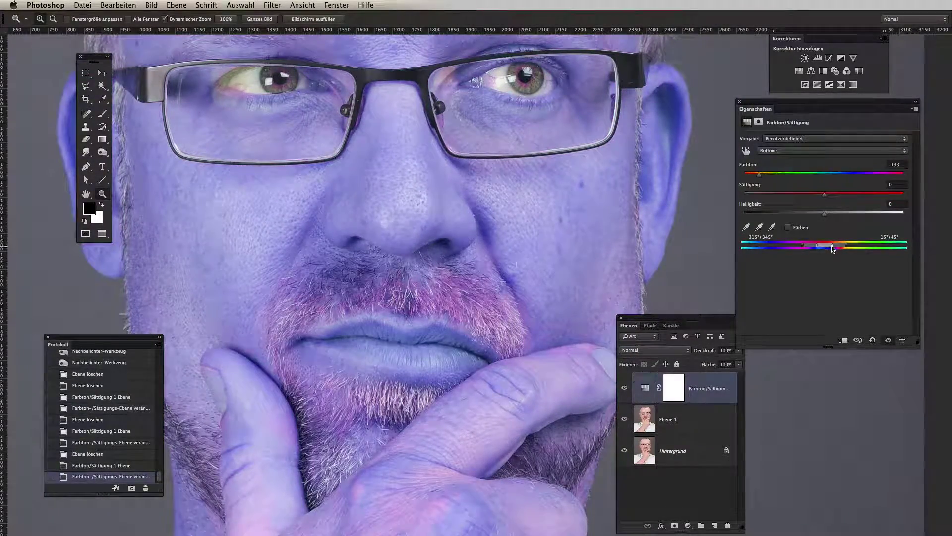
left_click_drag(837, 248, 849, 248)
left_click_drag(831, 249, 823, 248)
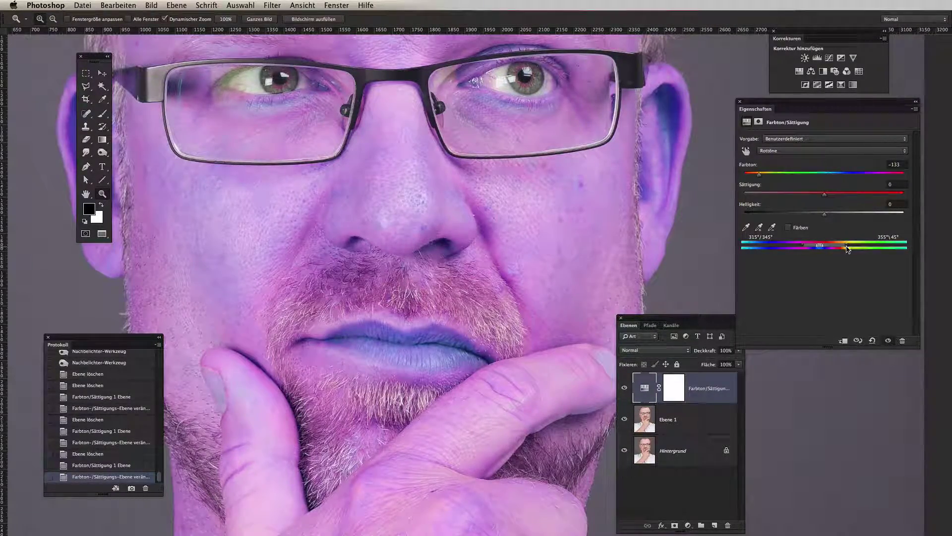
left_click_drag(847, 248, 835, 248)
Step: Narrow the red range's right fall-off and reduce the red hue shift to about +13
scroll(527, 189, "down", 5)
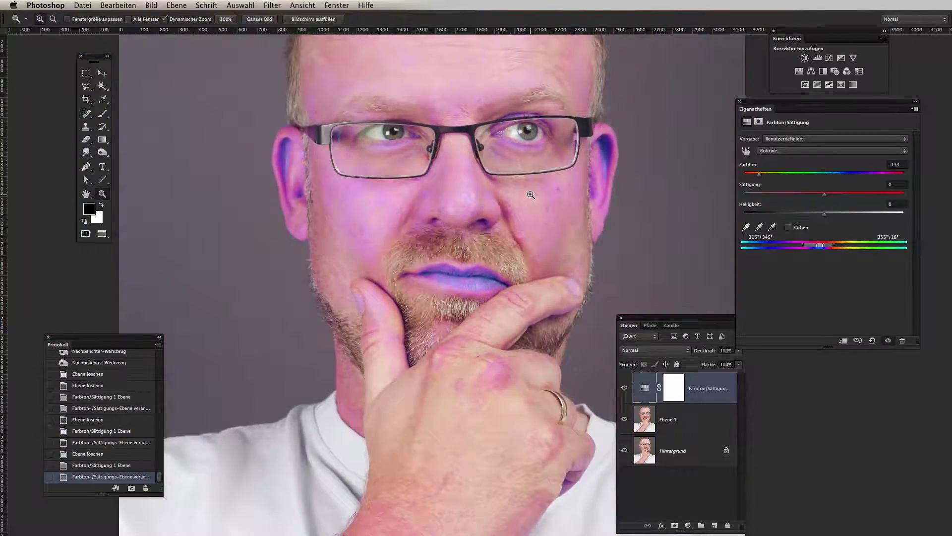
scroll(515, 193, "up", 3)
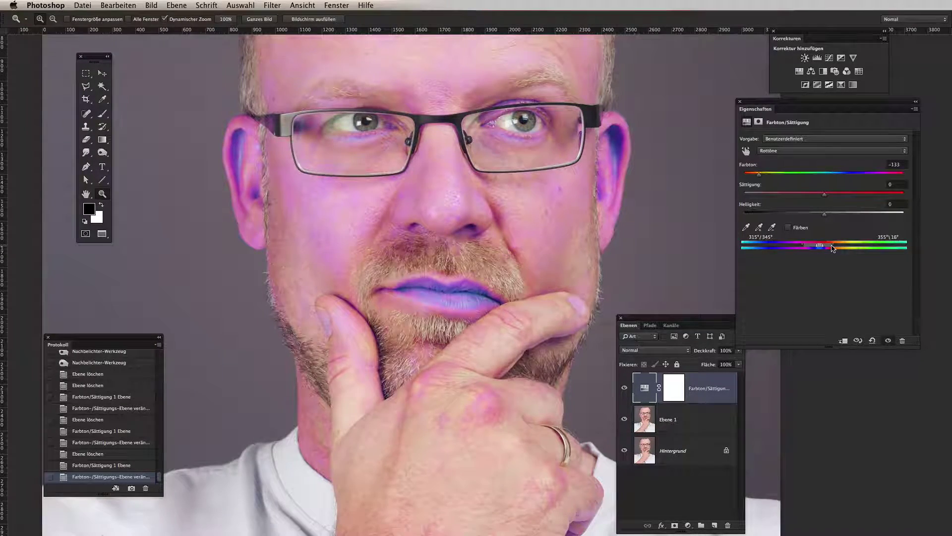
left_click_drag(835, 248, 832, 248)
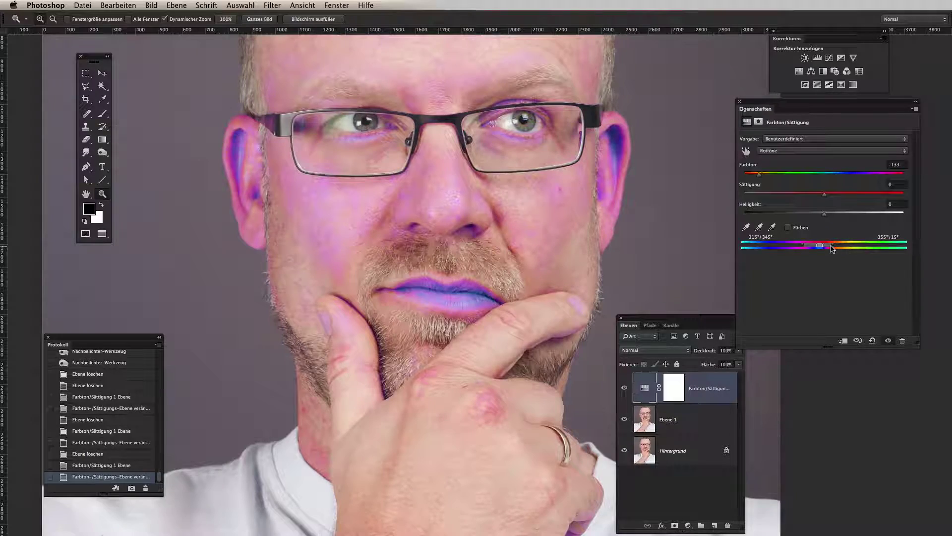
left_click(414, 177)
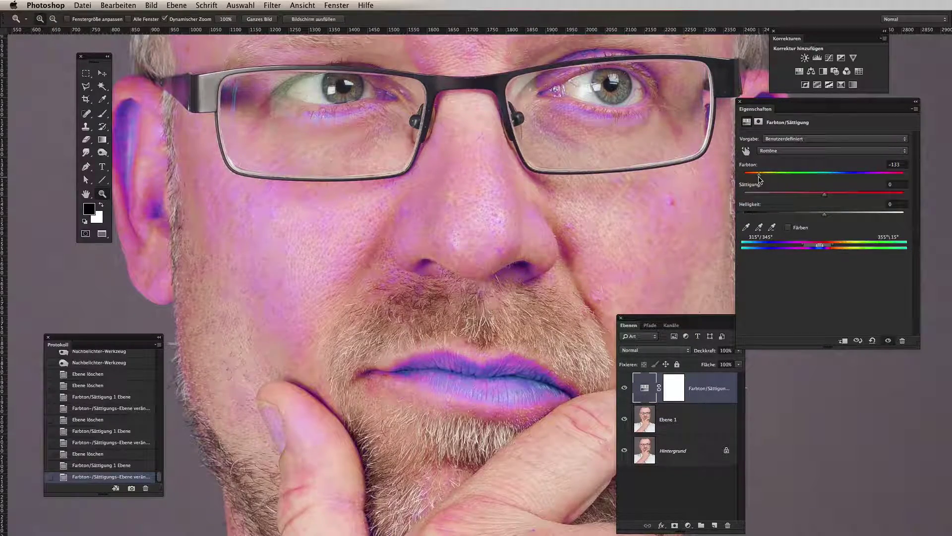
left_click_drag(759, 175, 832, 179)
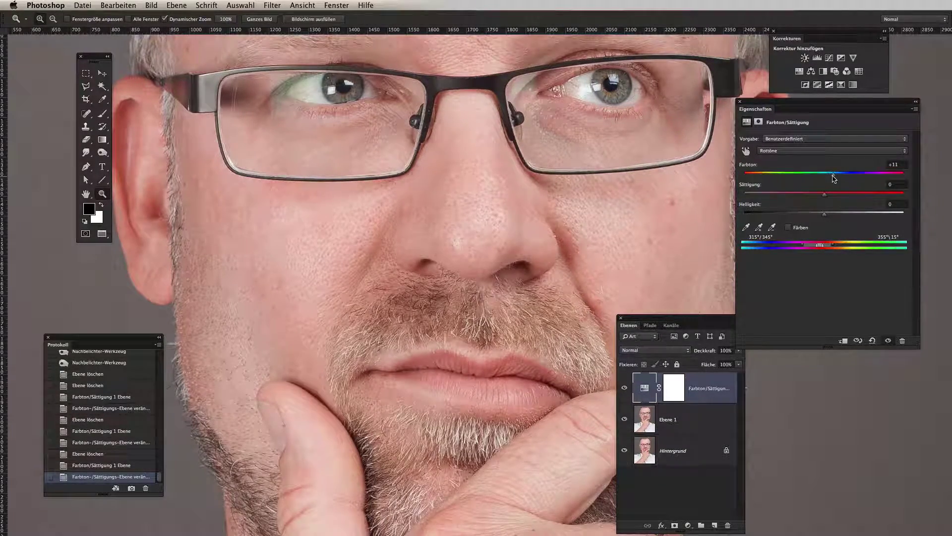
left_click_drag(841, 178, 838, 178)
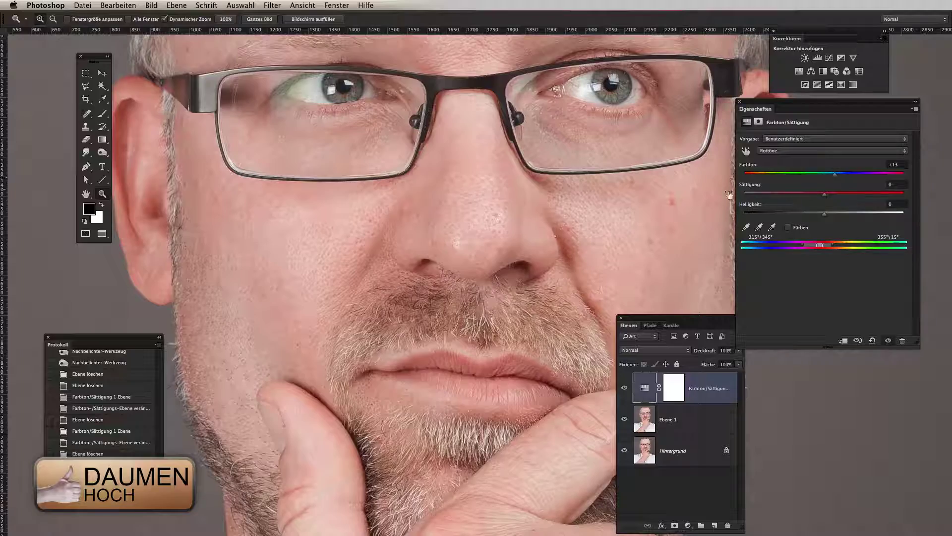
Step: Toggle the adjustment layer to compare the cheek and ear with and without it
left_click(624, 388)
left_click(241, 212)
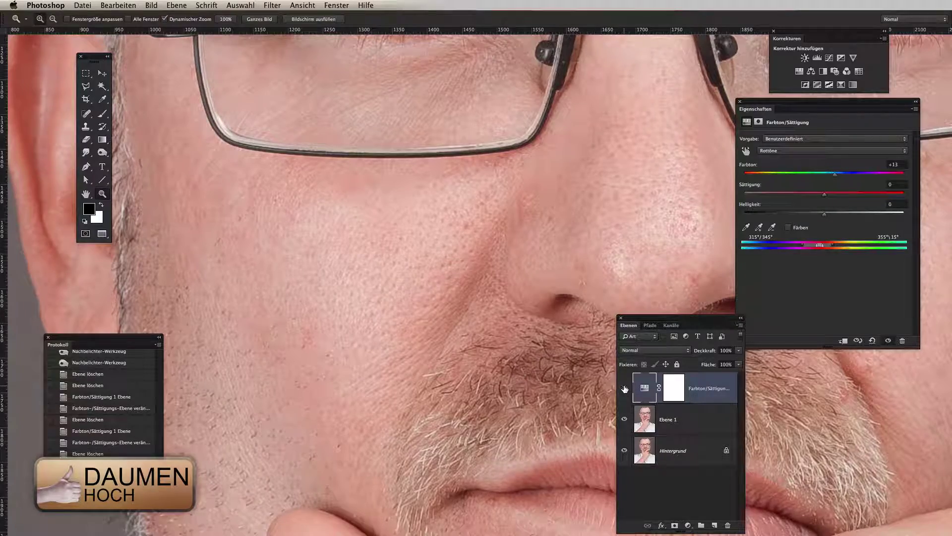
left_click(624, 387)
Step: Set red saturation to -18 and lightness to +35, then compare with the original
mouse_move(826, 197)
left_mouse_down()
mouse_move(812, 197)
mouse_move(852, 214)
left_mouse_up()
scroll(456, 213, "down", 3)
scroll(461, 221, "down", 2)
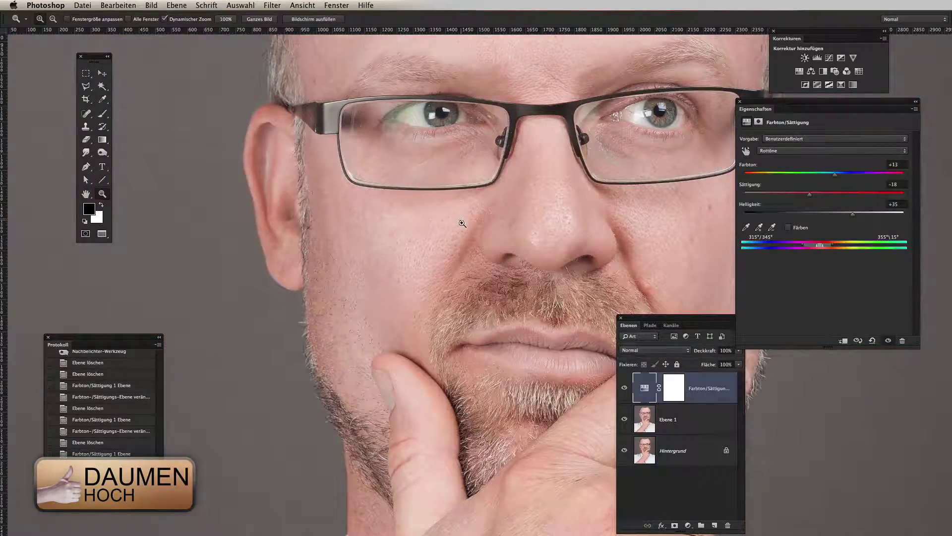
scroll(355, 213, "up", 1)
scroll(361, 222, "up", 1)
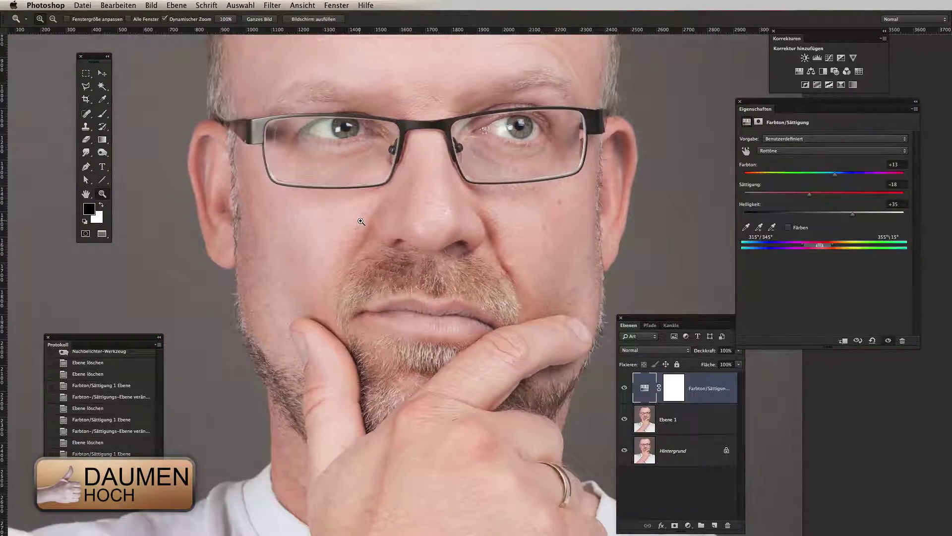
left_click(624, 388)
left_click(623, 388)
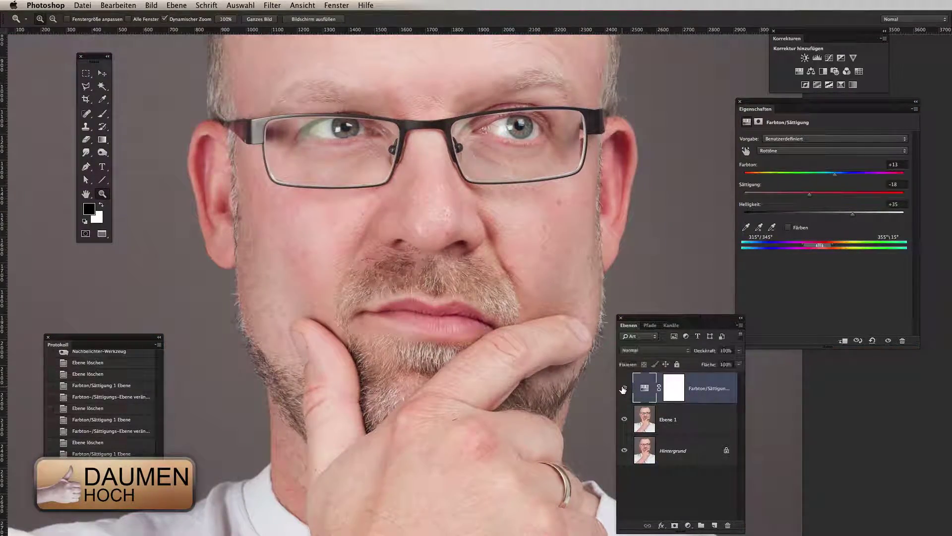
left_click(623, 388)
Step: Invert the Hue/Saturation layer mask so the correction is hidden everywhere
left_click(673, 387)
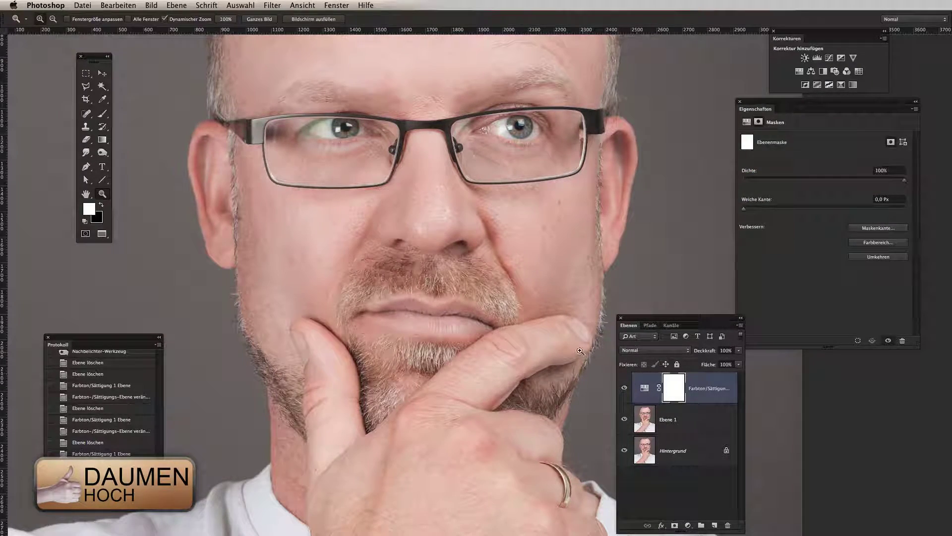
key("ctrl+i")
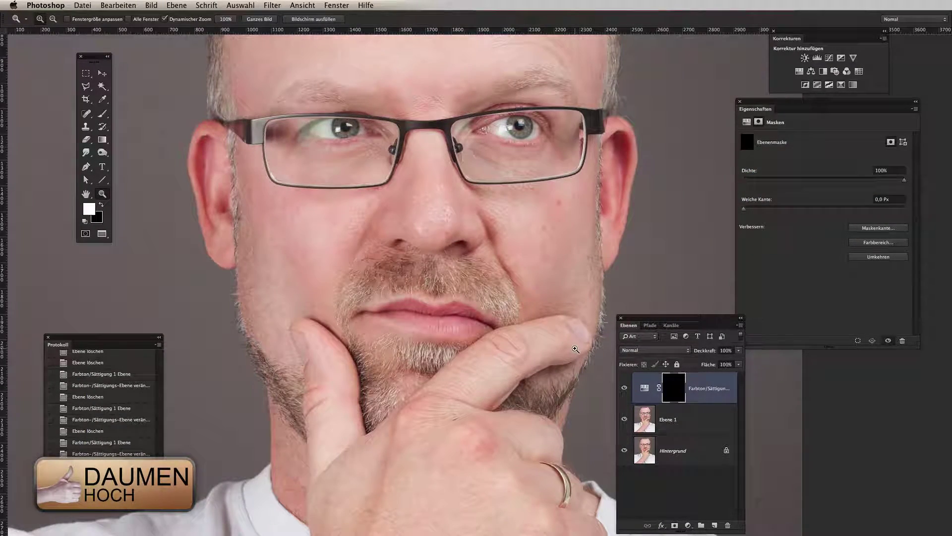
key("ctrl+minus")
key("ctrl+minus")
Step: Brush the correction back onto cheeks and nose, then stamp visible layers into Ebene 2
key("b")
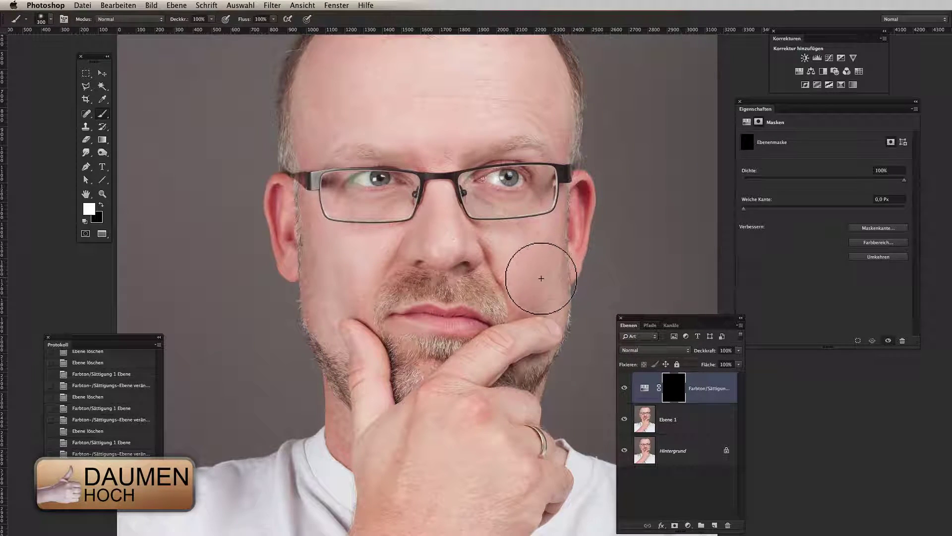
left_click_drag(537, 259, 432, 246)
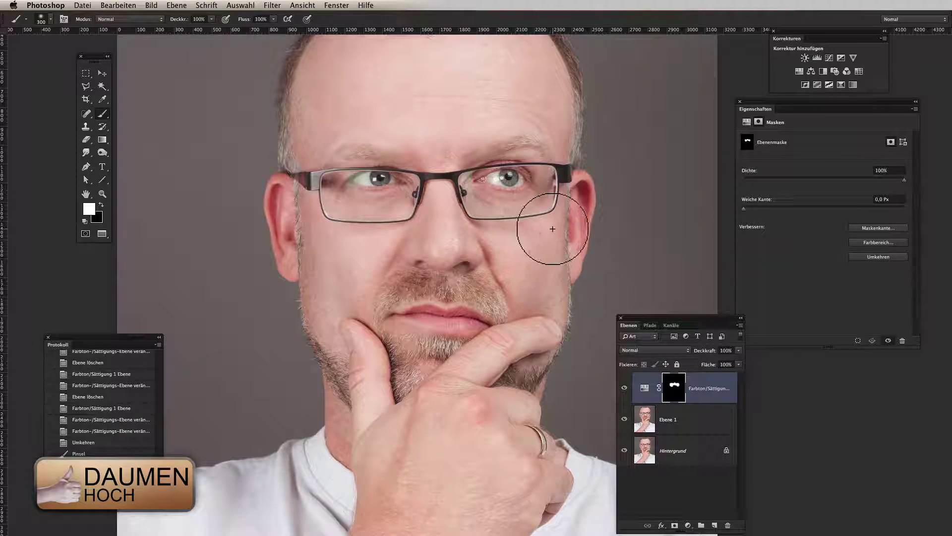
left_click_drag(548, 219, 544, 247)
left_click(547, 251)
key("x")
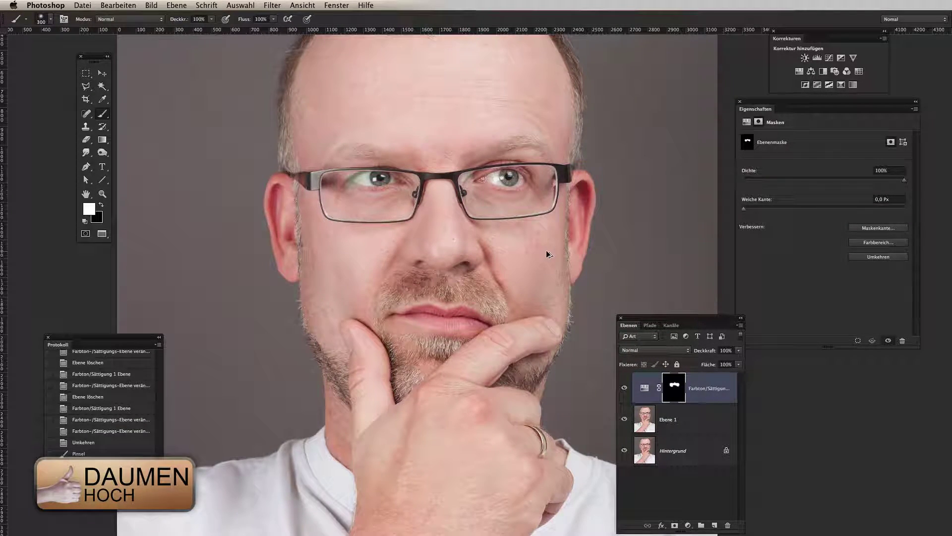
key("ctrl+alt+shift+e")
Step: Burn bright skin near the mouth and face on Ebene 2 at Midtones, 1% exposure
key("o")
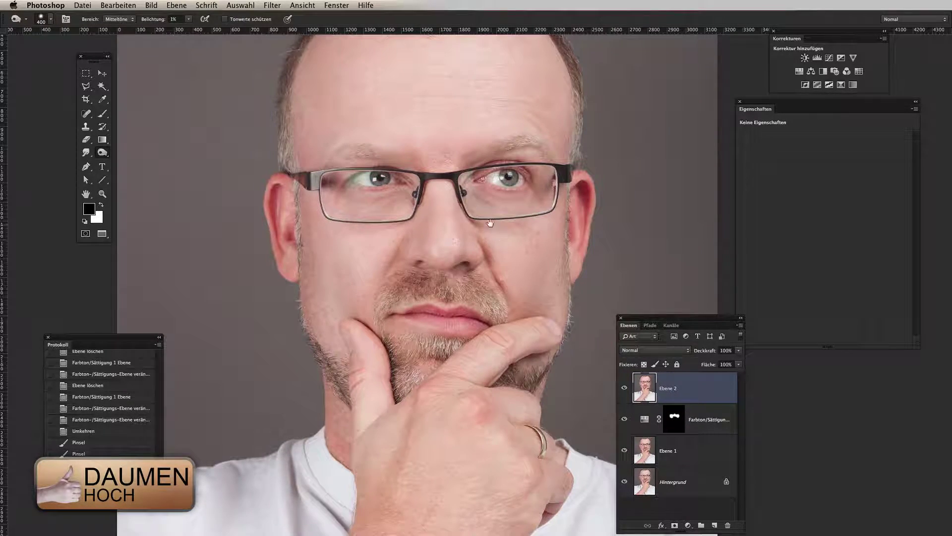
scroll(435, 239, "right", 5)
scroll(436, 238, "up", 2)
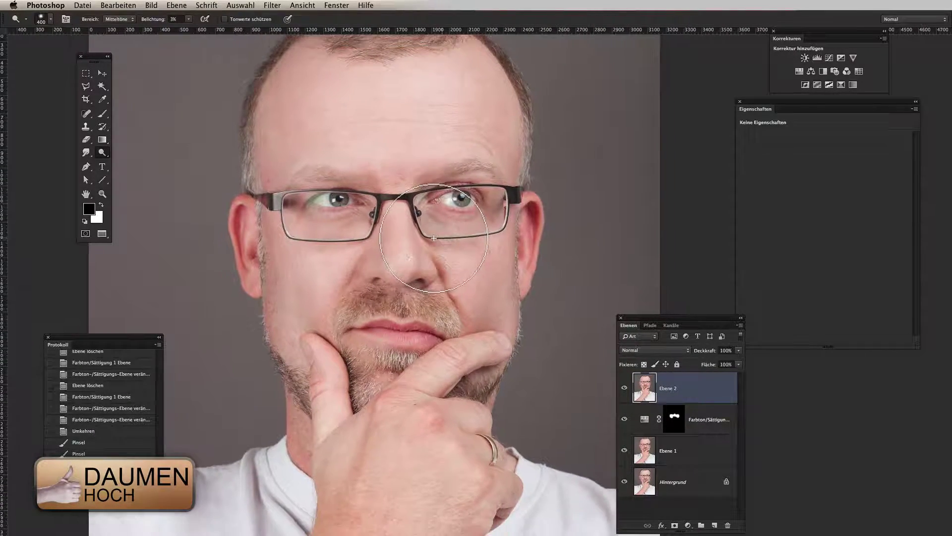
scroll(435, 238, "down", 2)
key("shift+o")
scroll(318, 114, "down", 1)
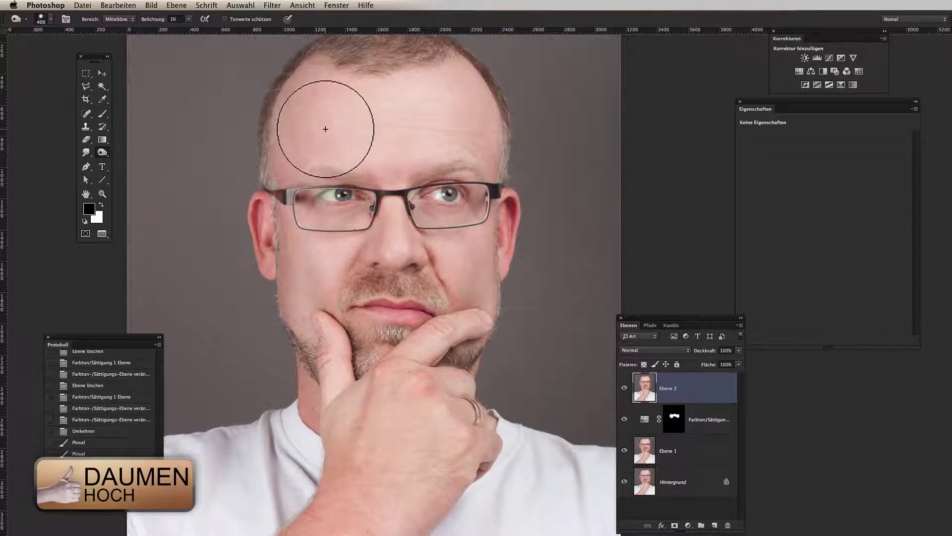
scroll(320, 117, "down", 1)
left_click_drag(314, 274, 367, 268)
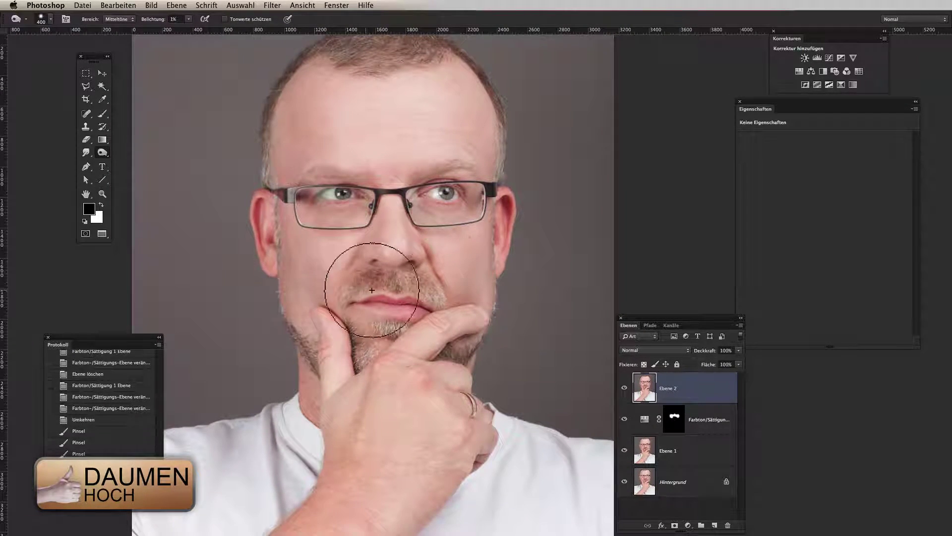
left_click_drag(470, 229, 457, 319)
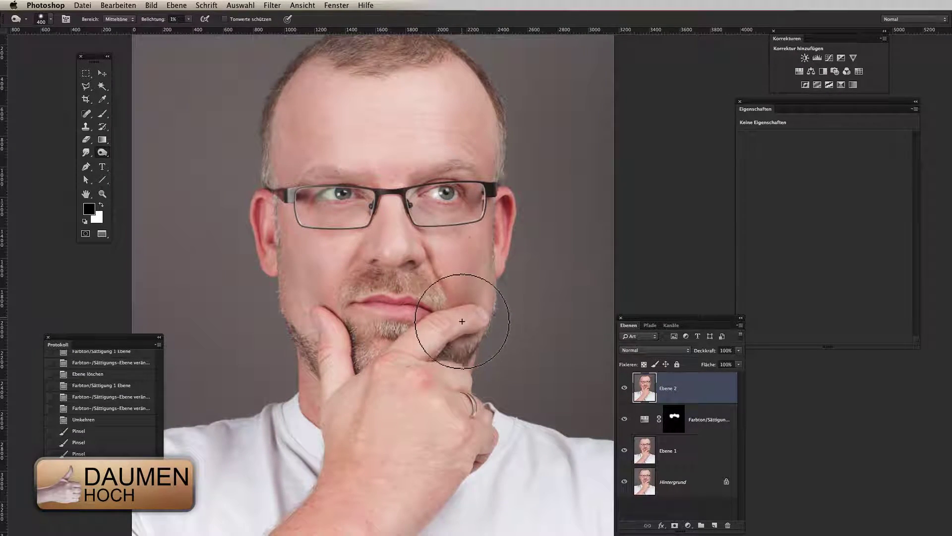
Step: Toggle Ebene 2's visibility to compare the face with and without the burning
scroll(472, 119, "down", 2)
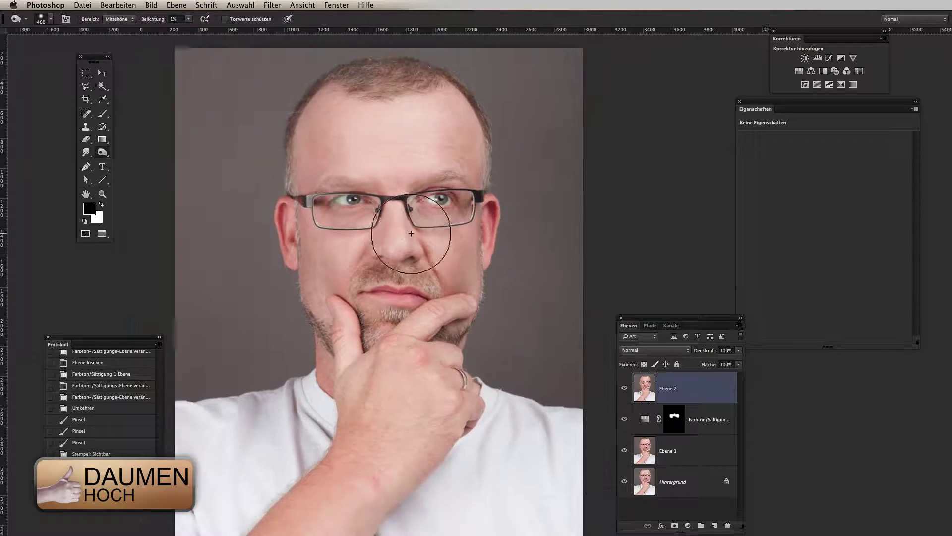
scroll(446, 148, "down", 3)
scroll(421, 189, "up", 1)
scroll(410, 199, "up", 3)
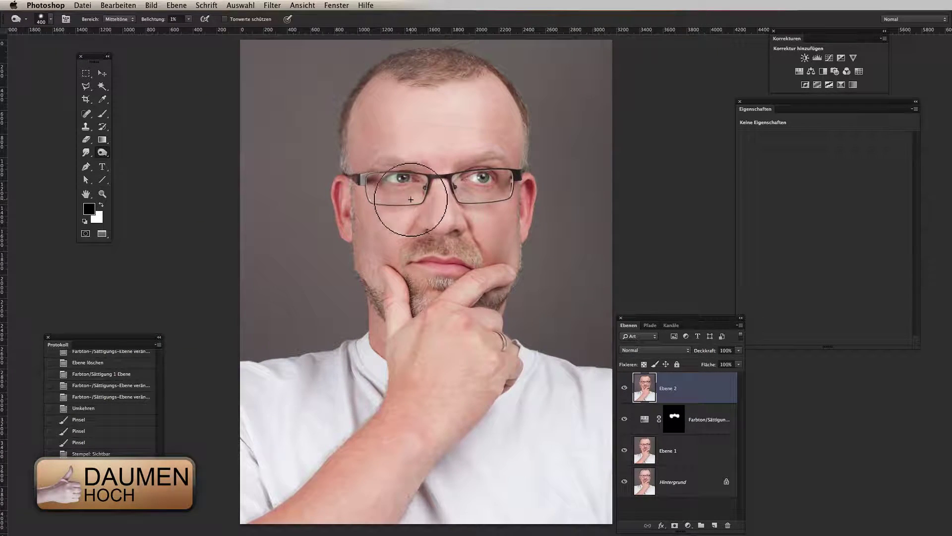
left_click(622, 387)
left_click(622, 388)
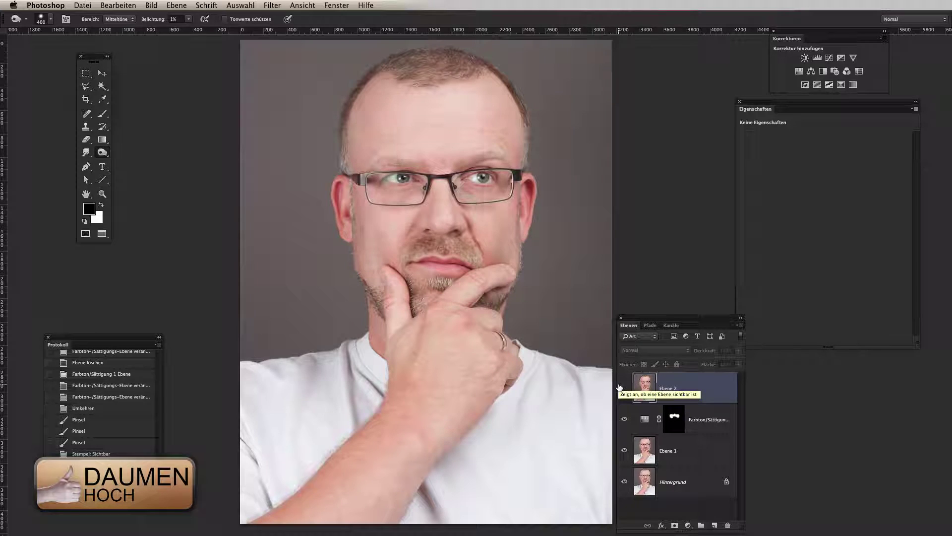
left_click(622, 388)
left_click(622, 388)
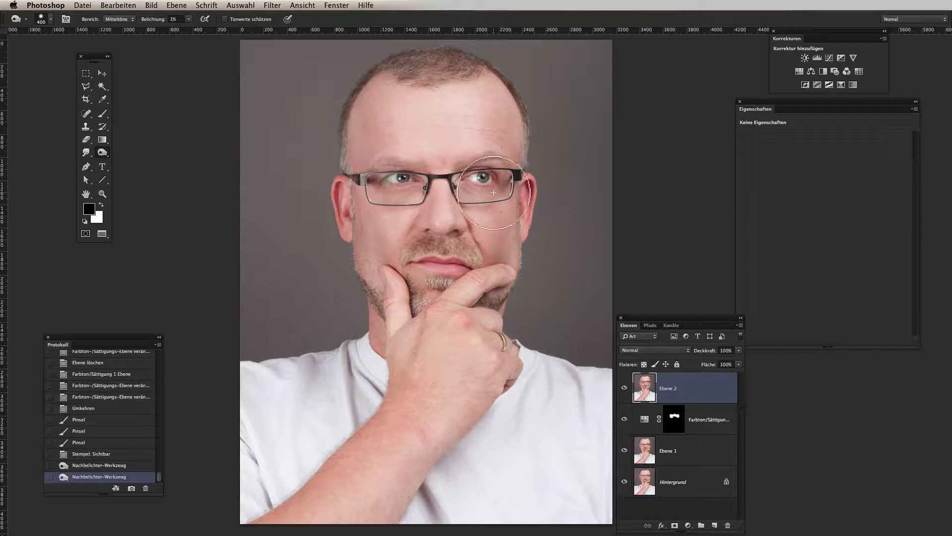
left_click(624, 388)
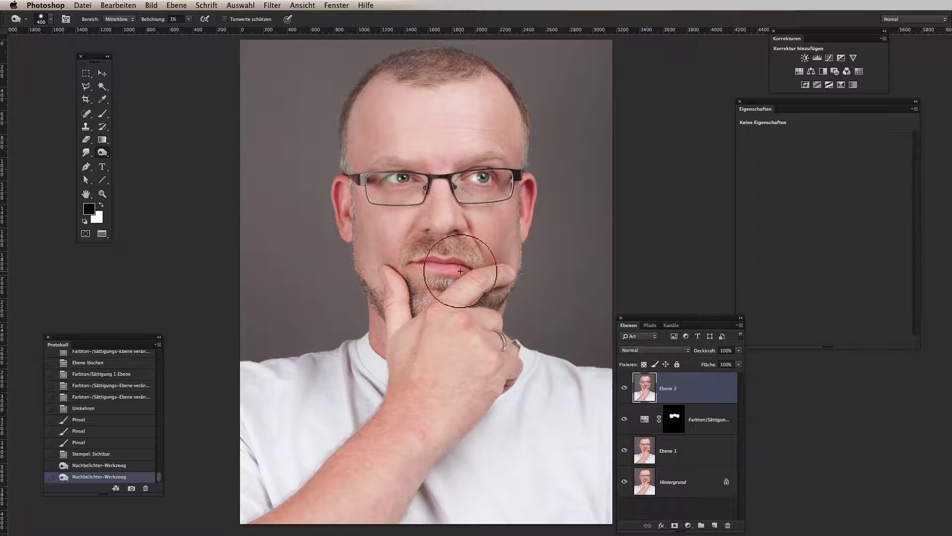
left_click(457, 5)
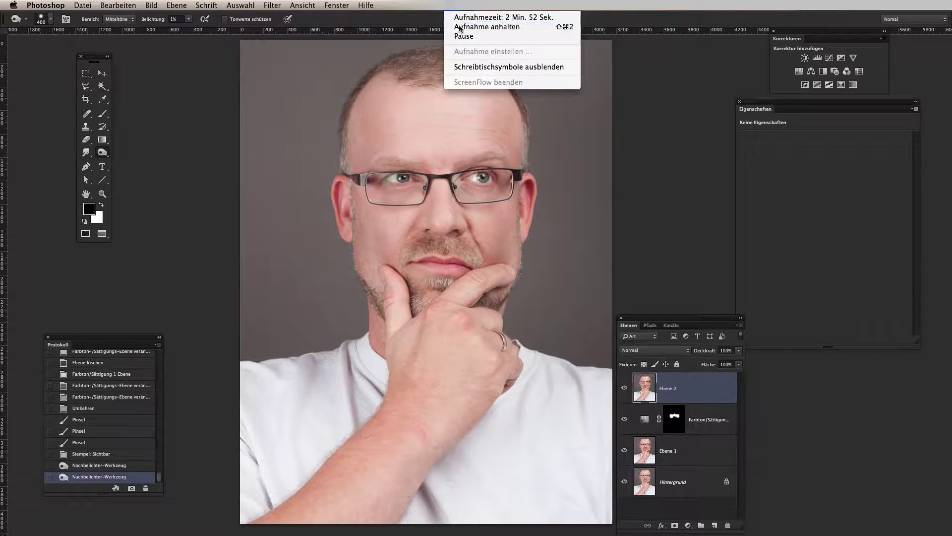